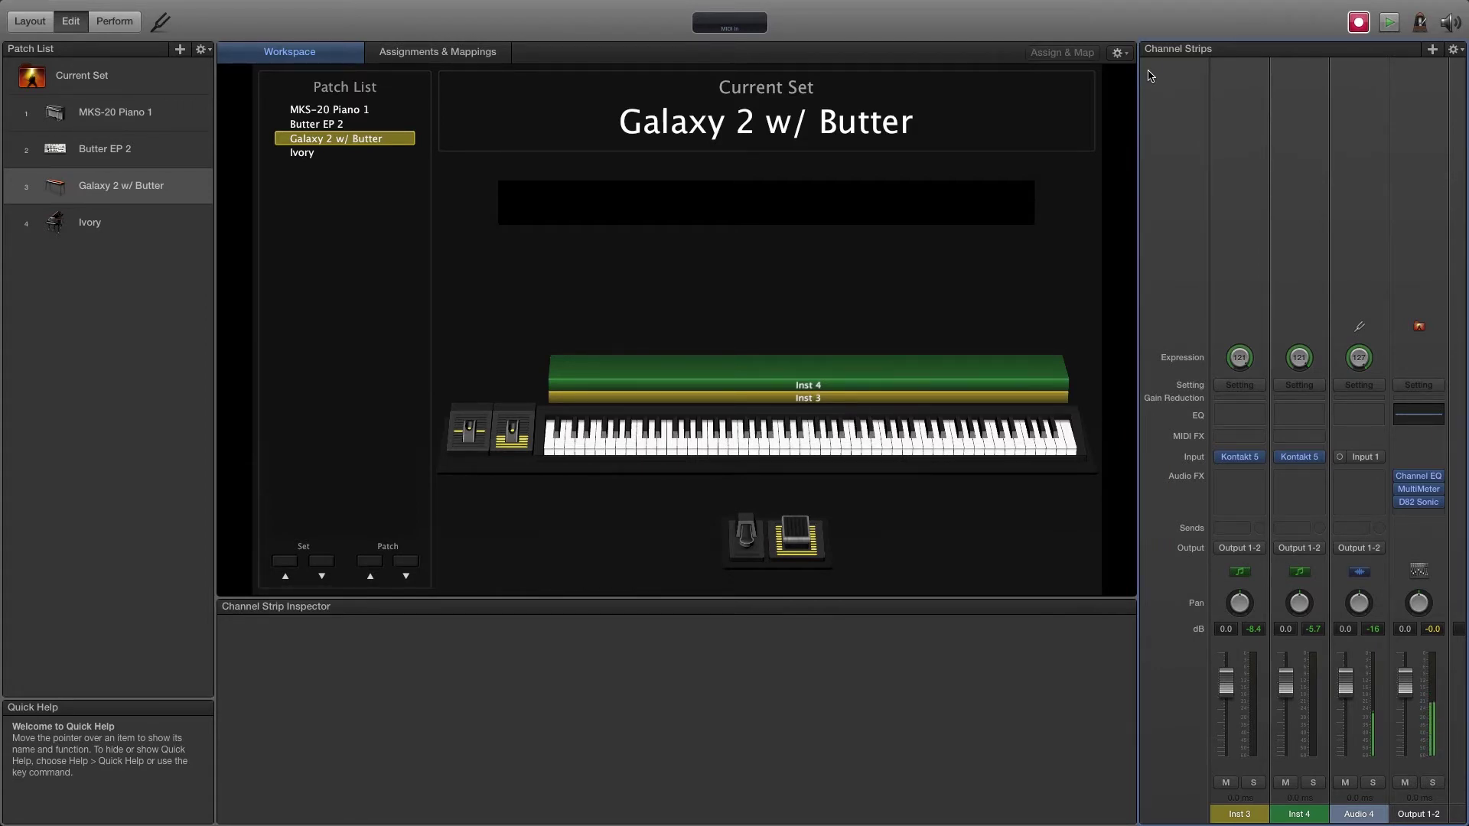
{"action": "key", "text": "Up"}
{"action": "key", "text": "Up"}
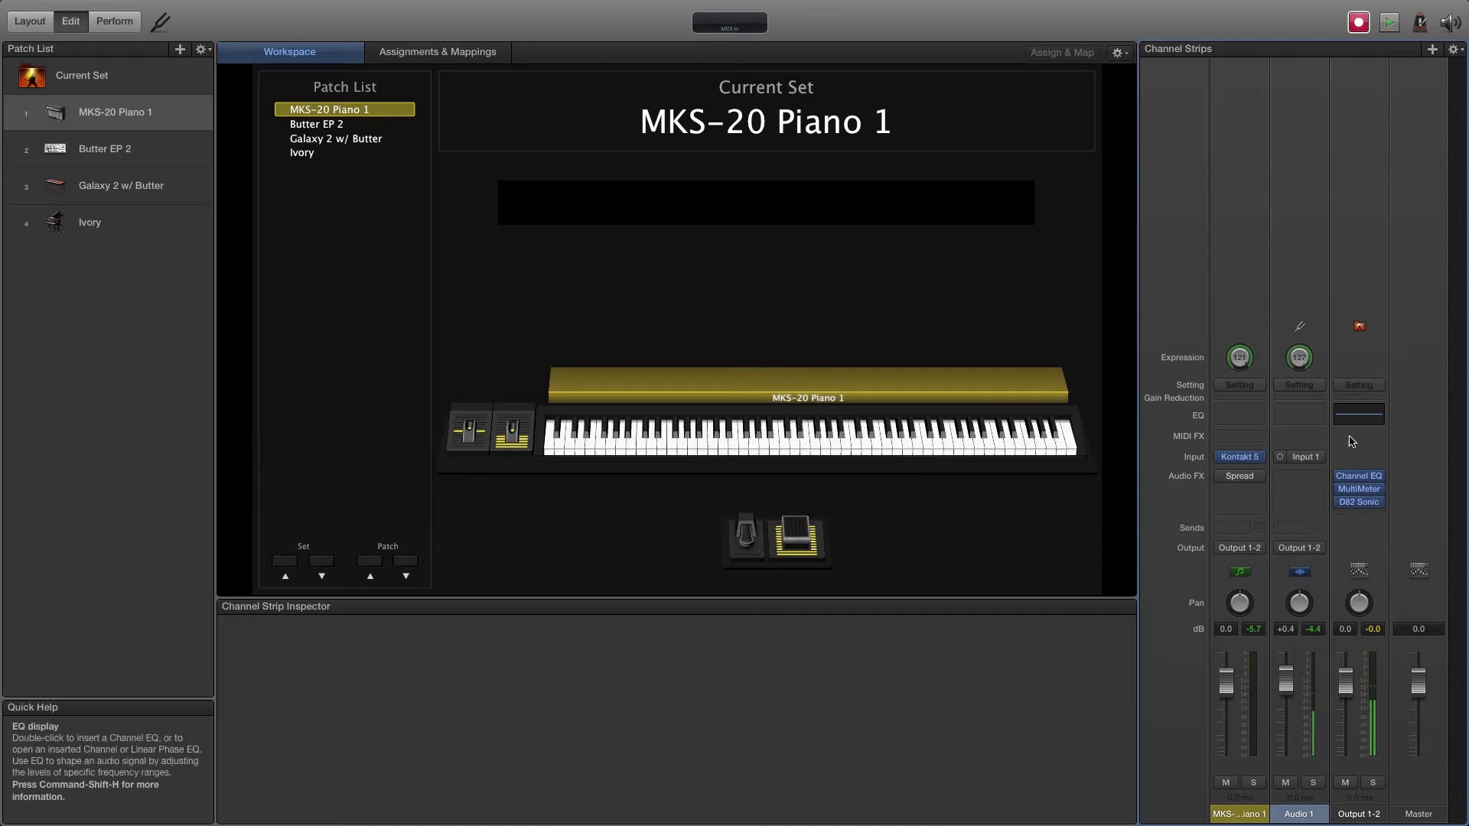
Step: Open the MultiMeter on the Output 1-2 strip and place its window at bottom centre
{"action": "left_click", "coordinate": [1363, 492]}
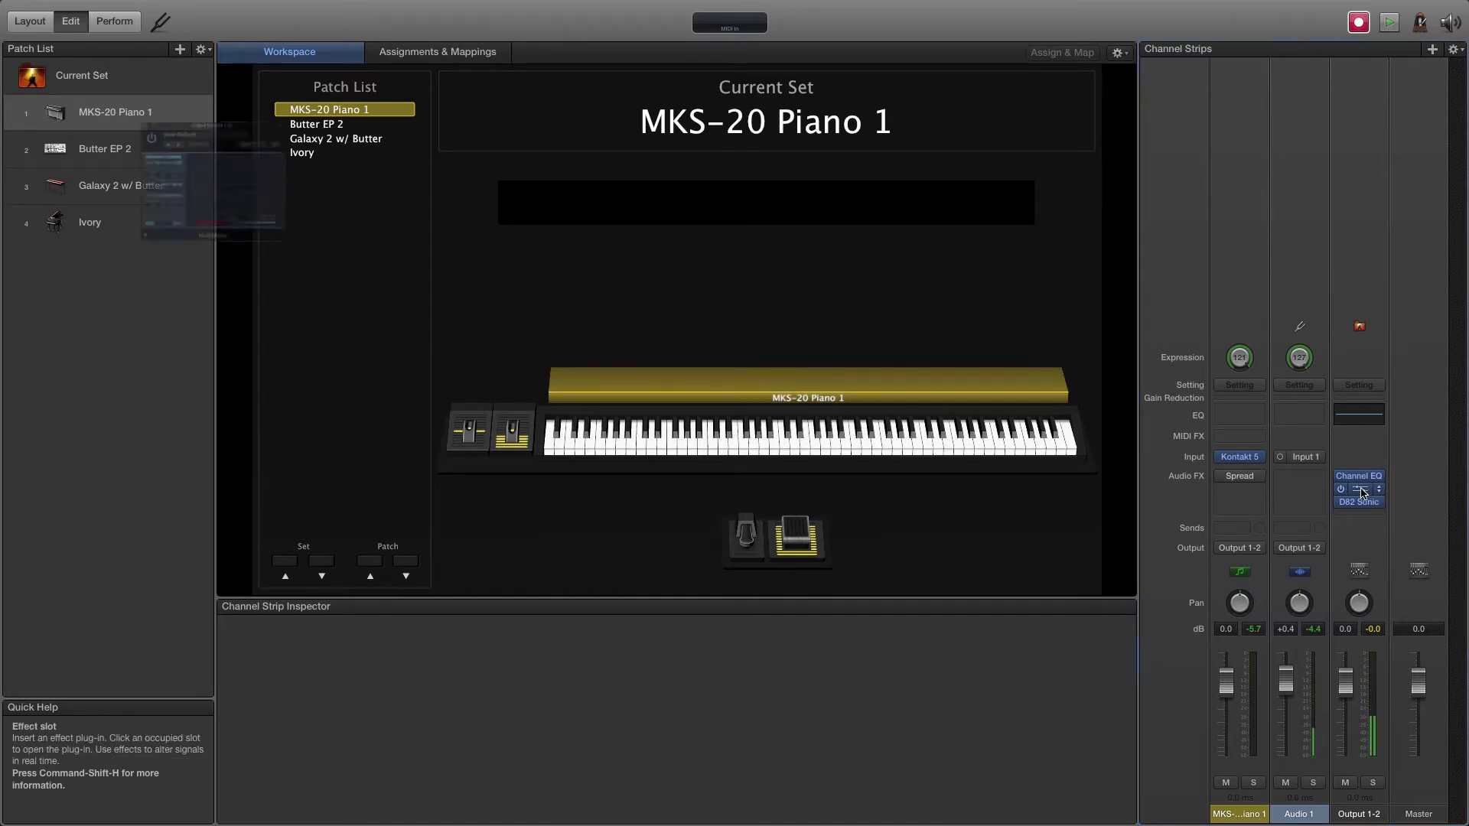
{"action": "mouse_move", "coordinate": [126, 59]}
{"action": "left_mouse_down"}
{"action": "mouse_move", "coordinate": [499, 572]}
{"action": "mouse_move", "coordinate": [488, 556]}
{"action": "left_mouse_up"}
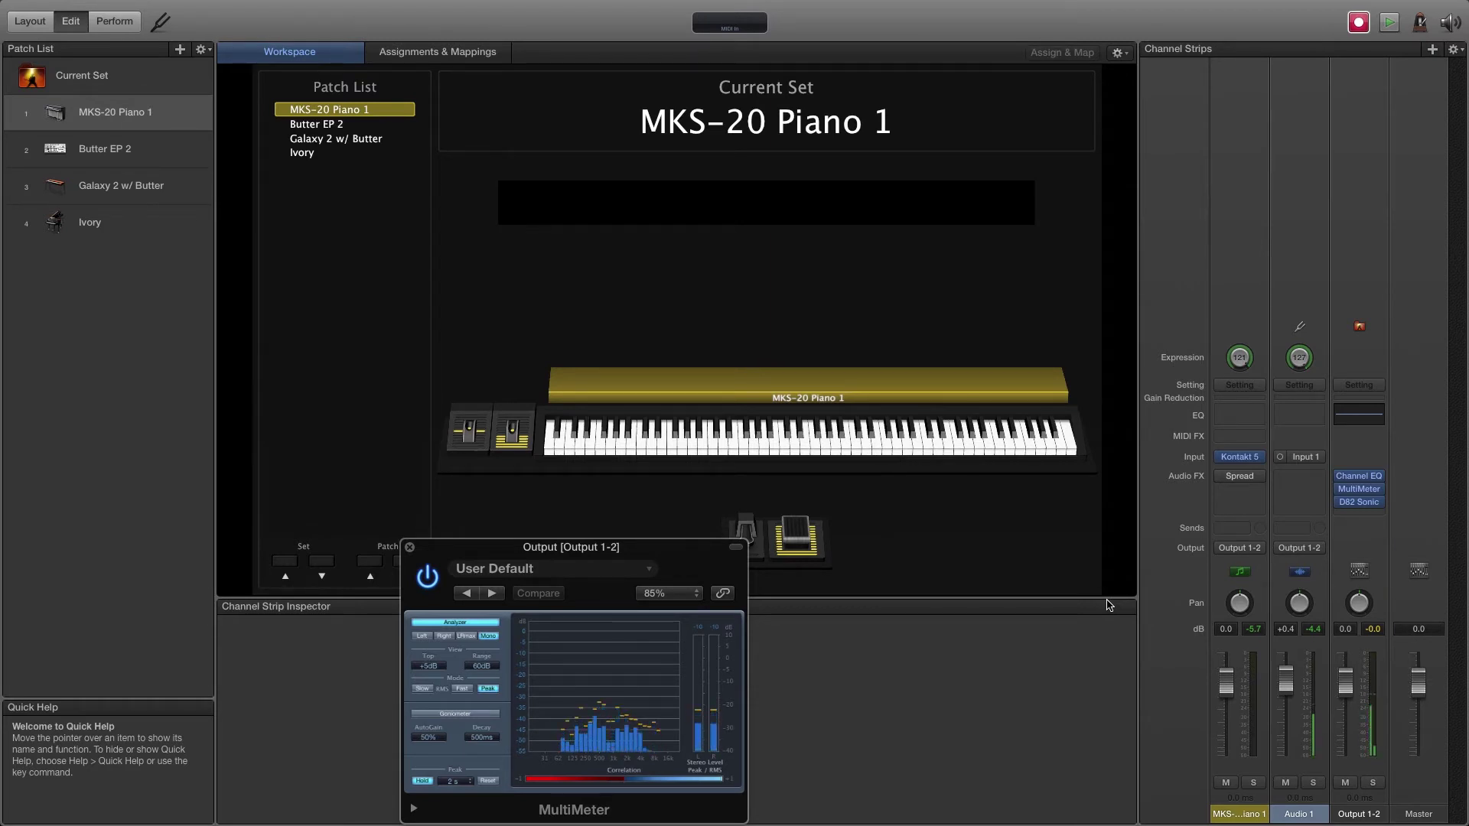
Step: Select Butter EP 2 as the next patch in the Patch List
{"action": "key", "text": "Down"}
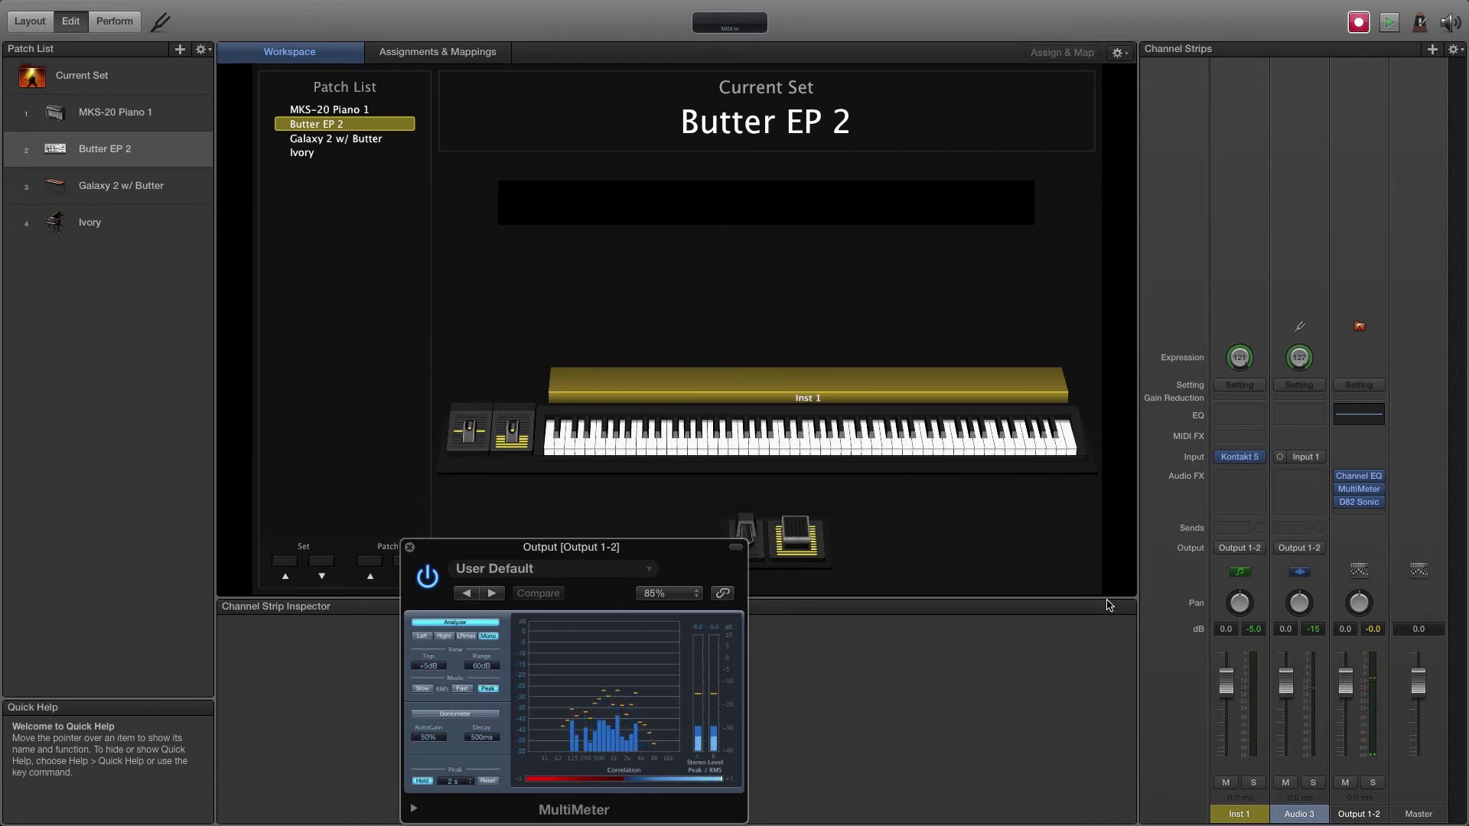
Step: Load Galaxy 2 w/ Butter with Inst 4 muted, then step down to Ivory
{"action": "key", "text": "Down"}
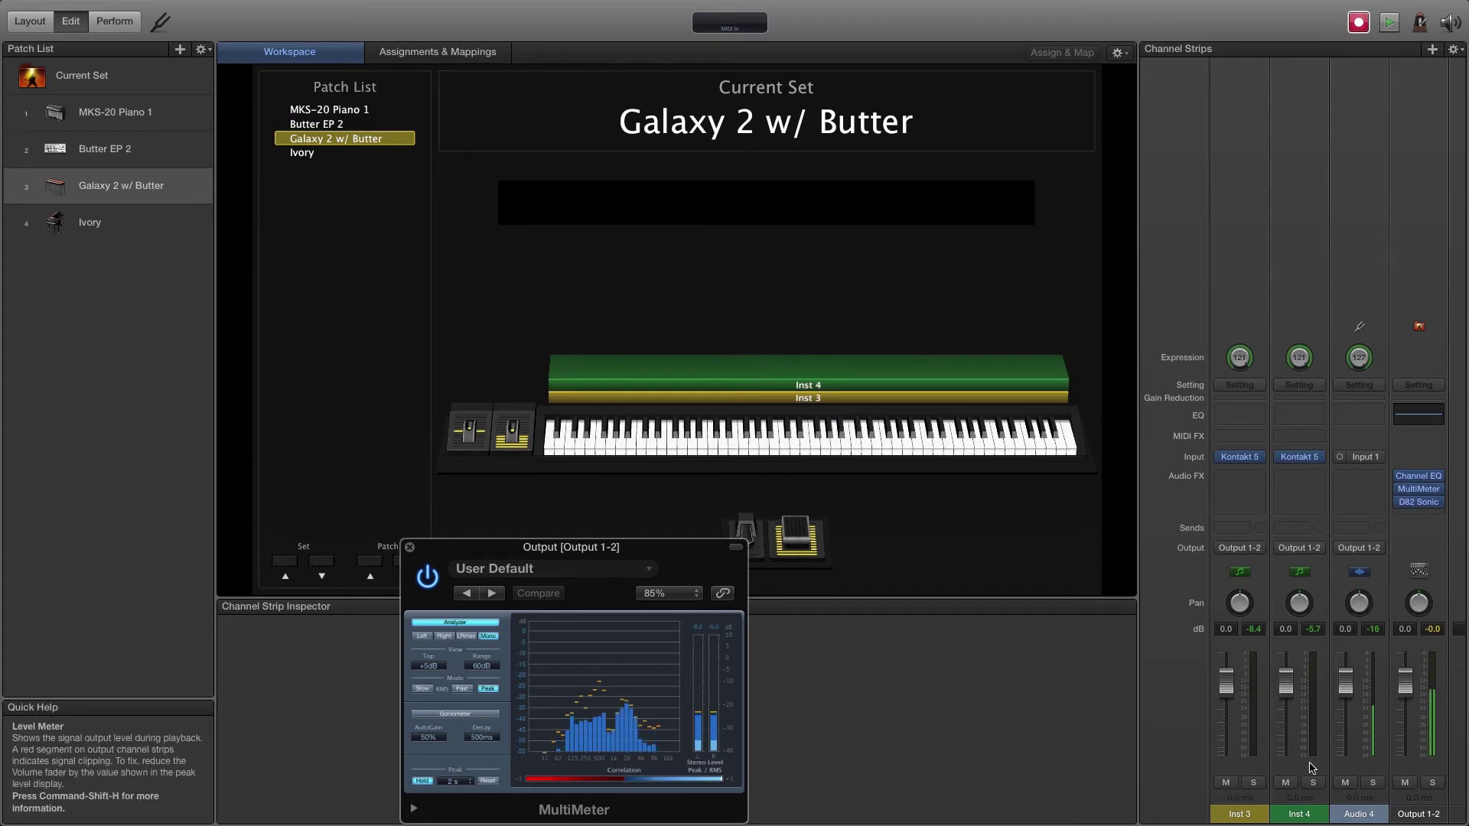
{"action": "left_click", "coordinate": [1289, 784]}
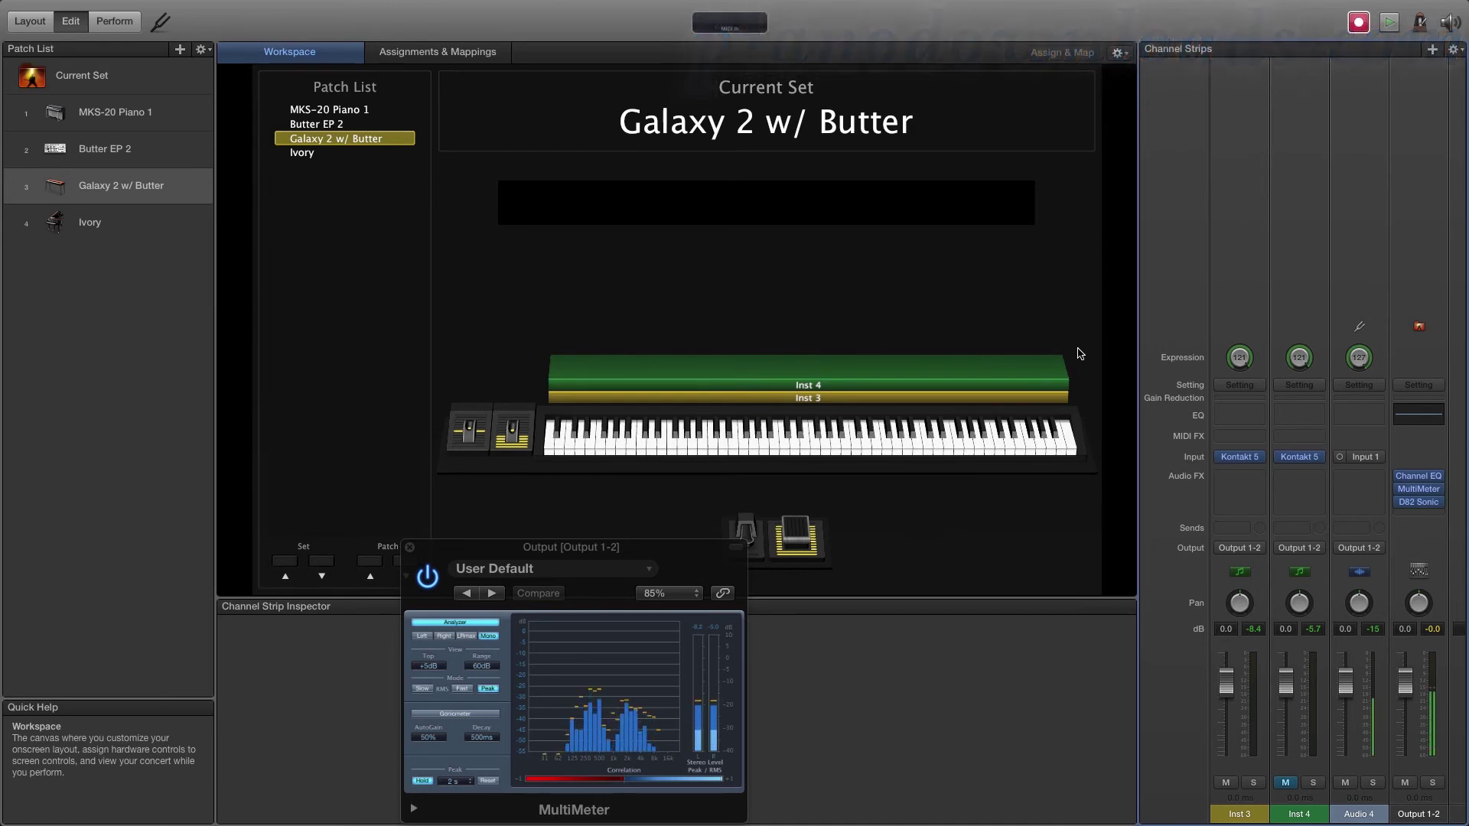
{"action": "key", "text": "Down"}
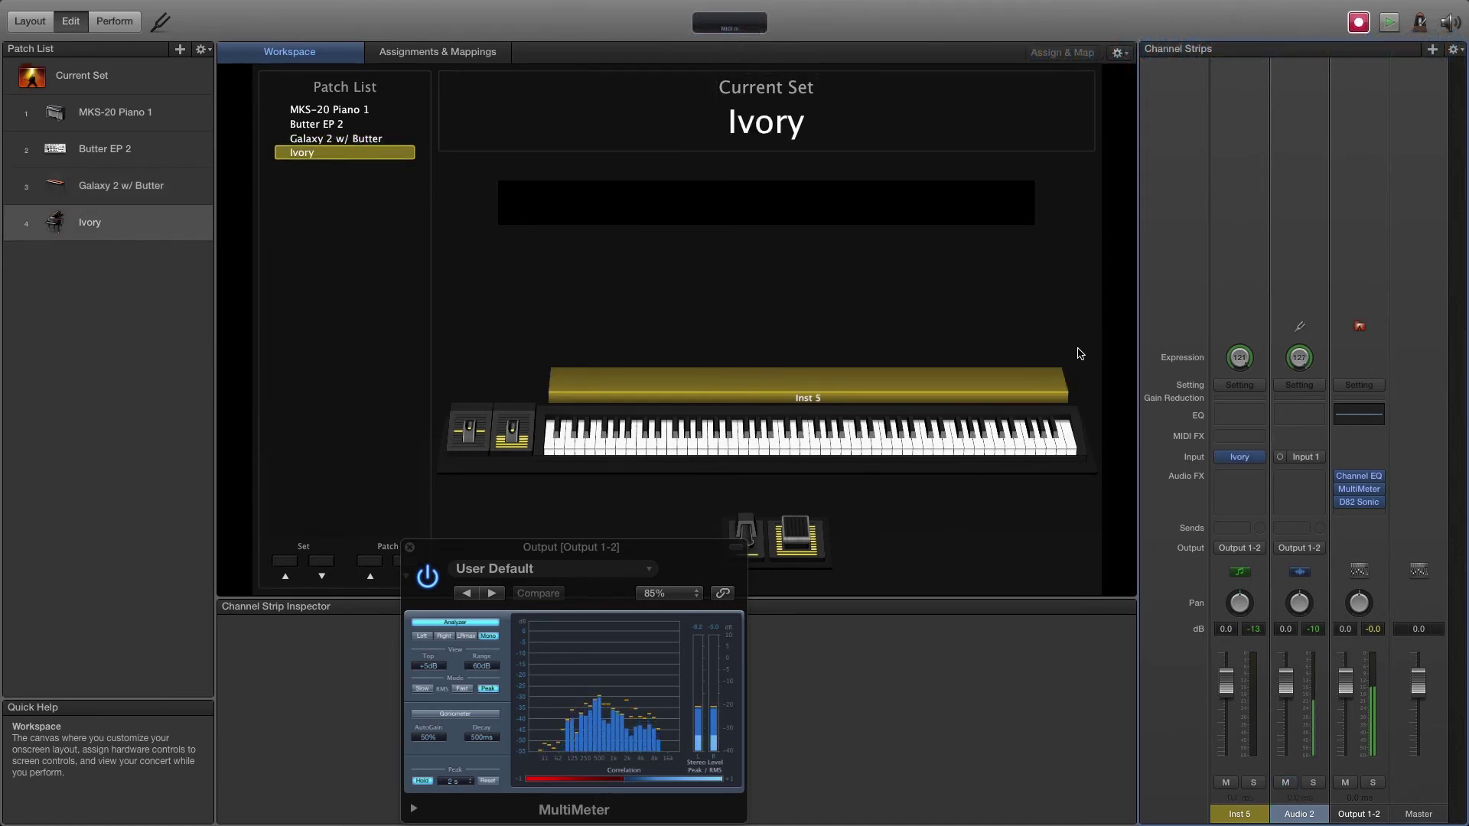